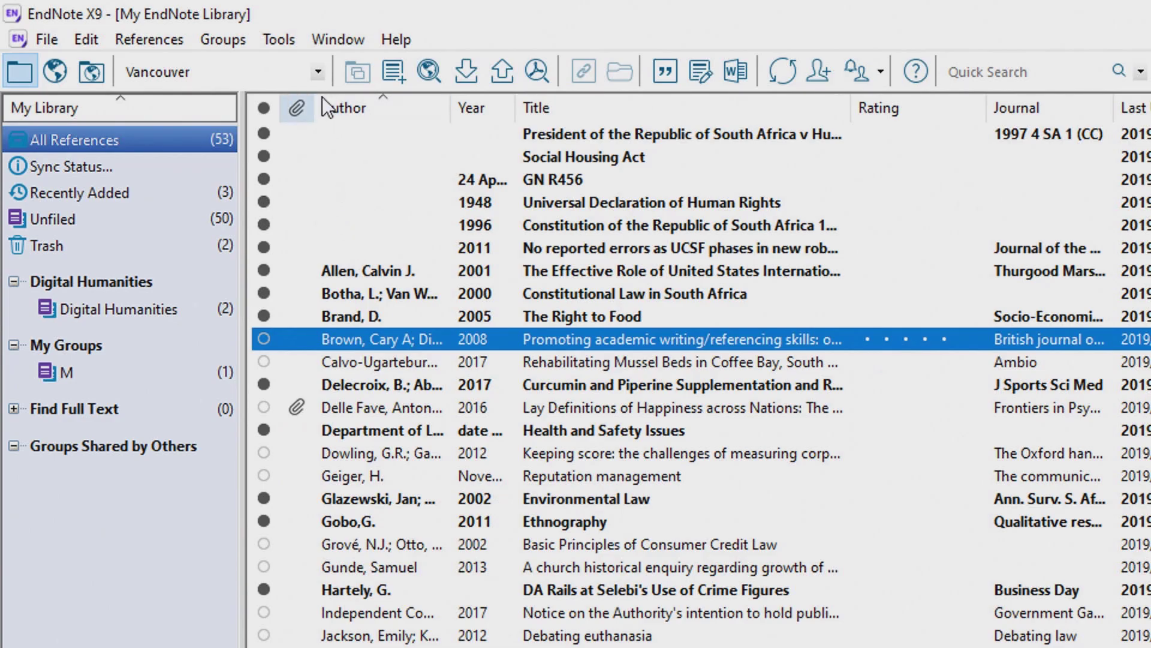
Switch to endnote-nwu-harvard style and preview the Brand, Brown, Calvo-Ugarteburu, Delecroix and Department of Labour references
left_click(319, 72)
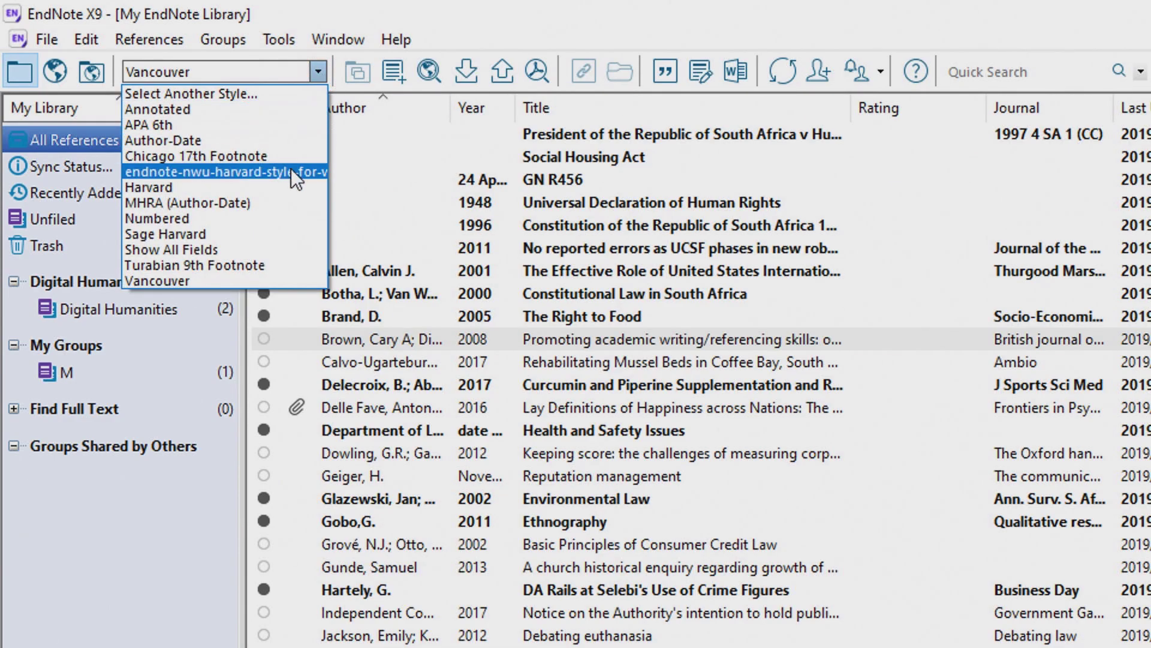
left_click(290, 172)
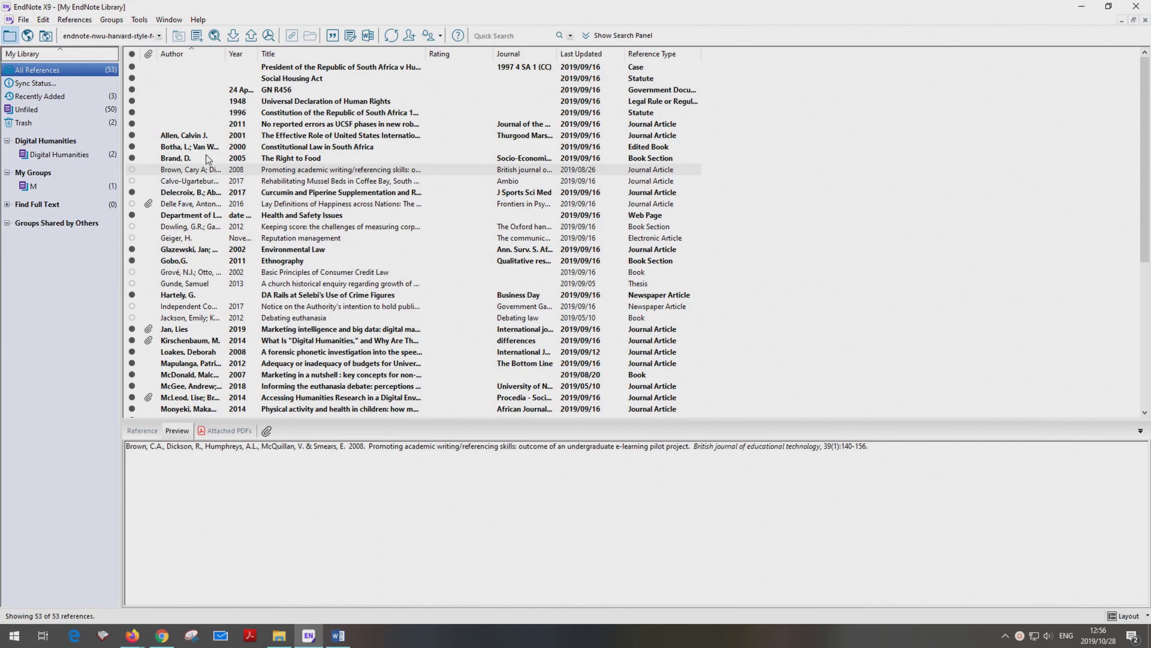
left_click(195, 160)
left_click(195, 171)
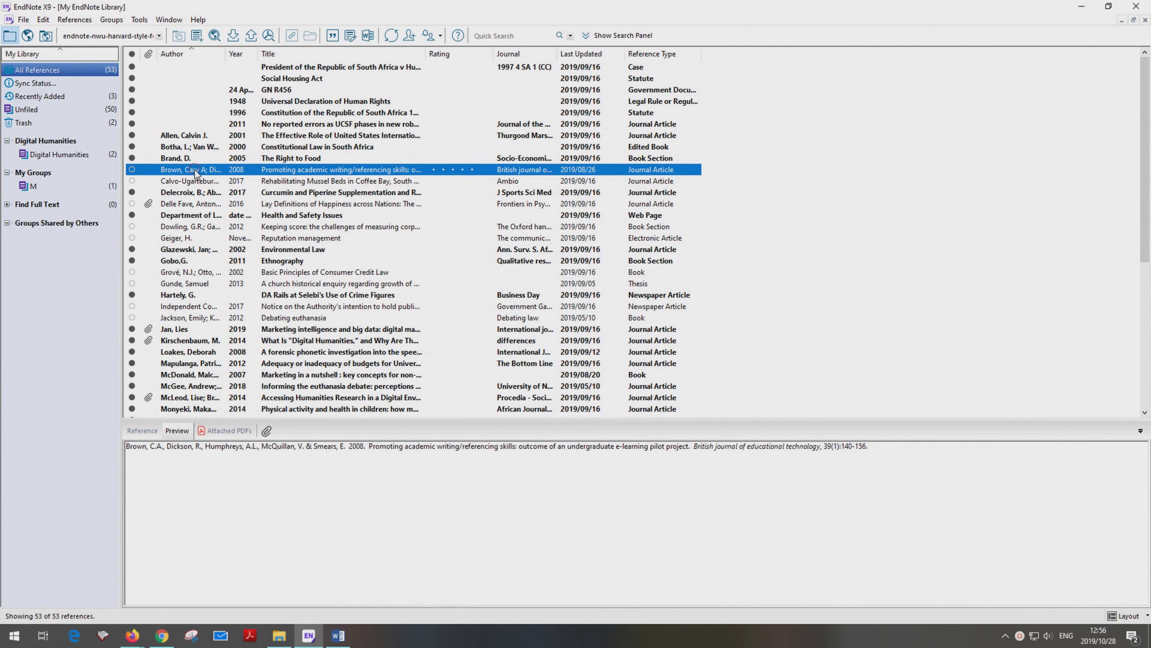
left_click(193, 182)
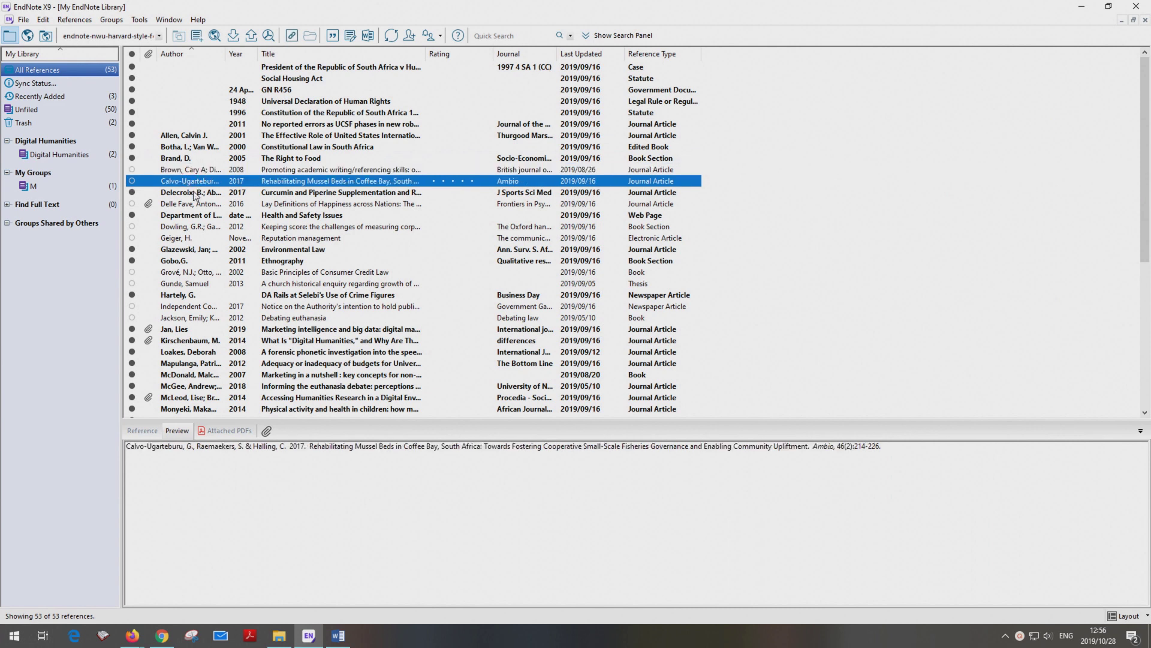
left_click(193, 190)
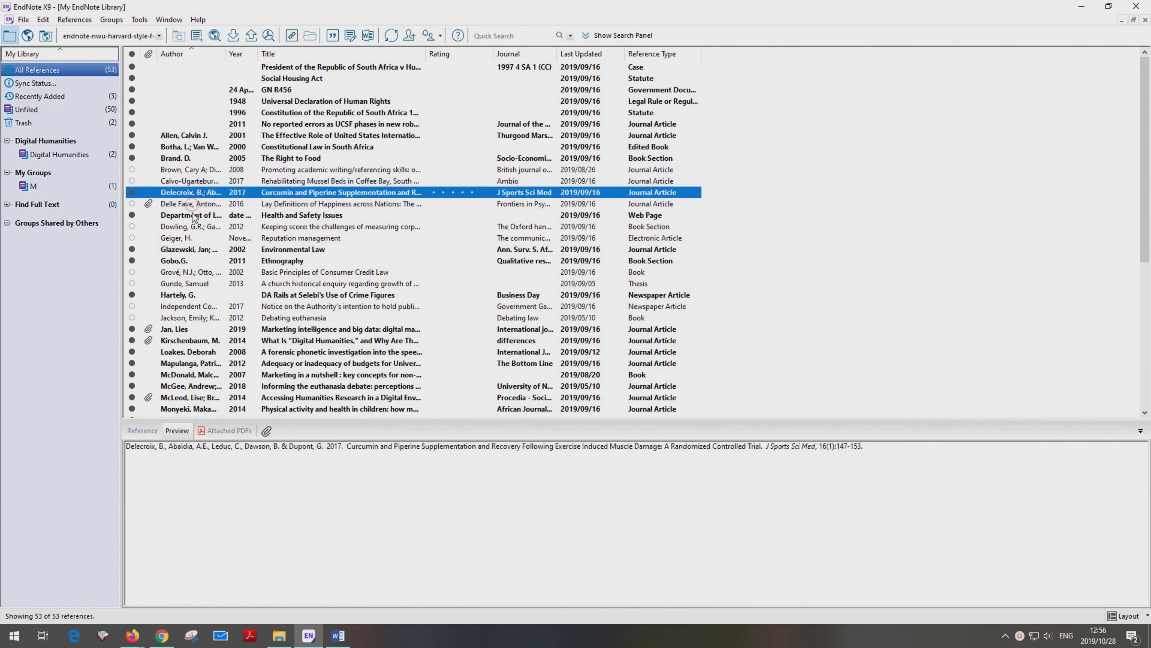
left_click(193, 204)
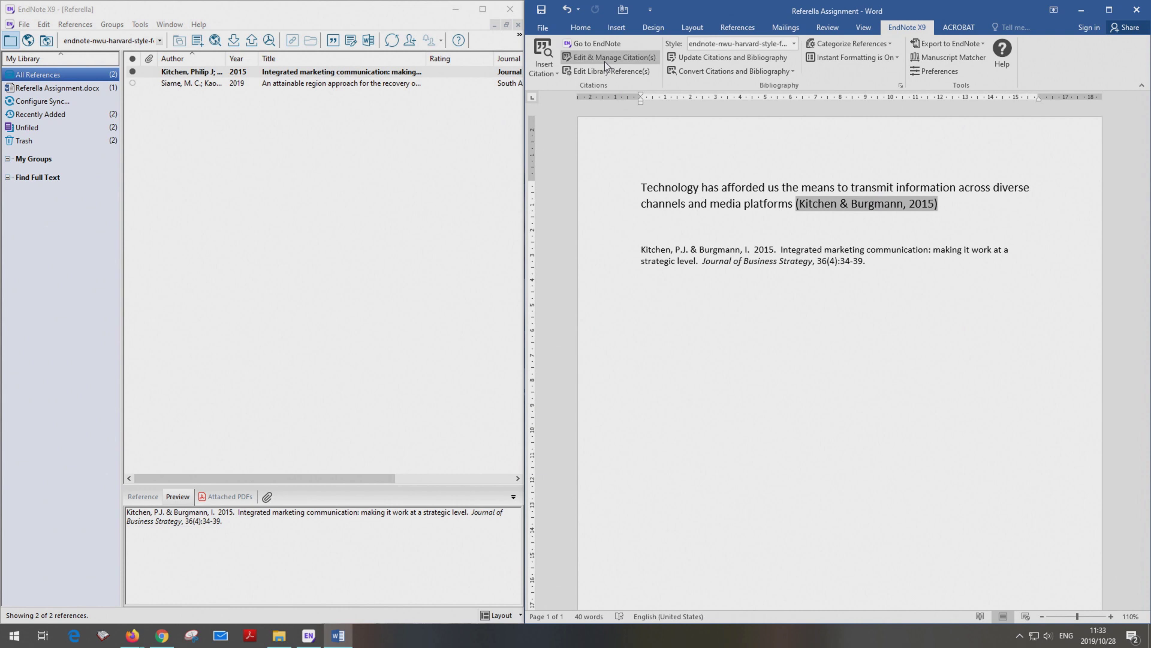
Add page 35 to the Kitchen & Burgmann citation and put the Reference list on a new page
left_click(606, 61)
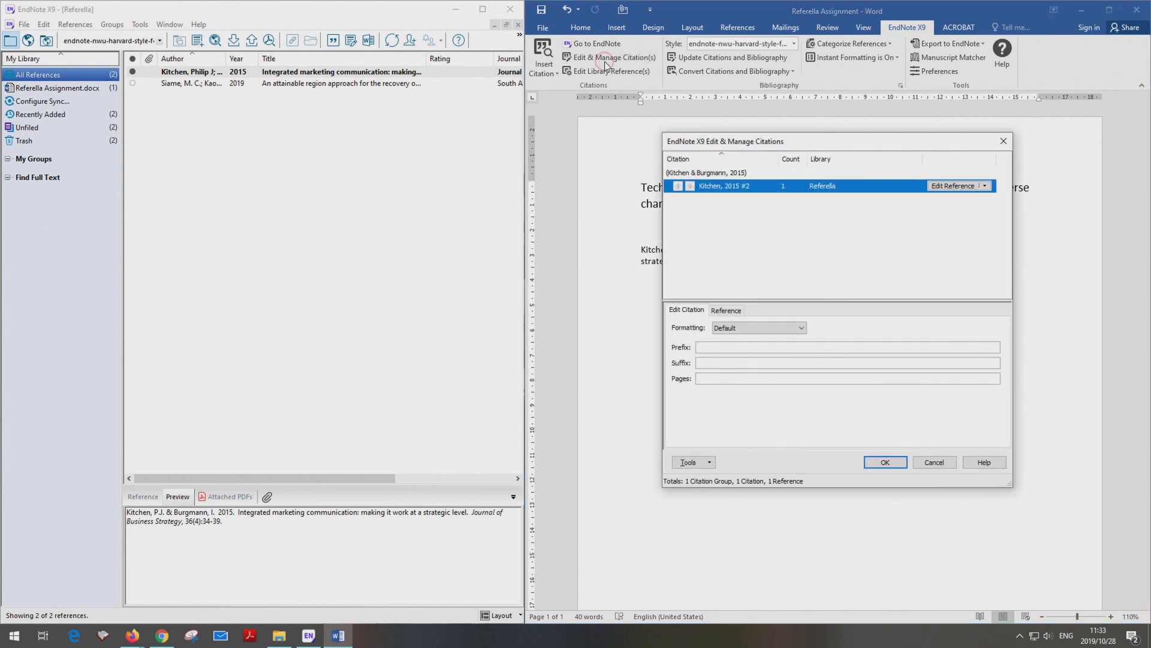
left_click(717, 379)
type("35")
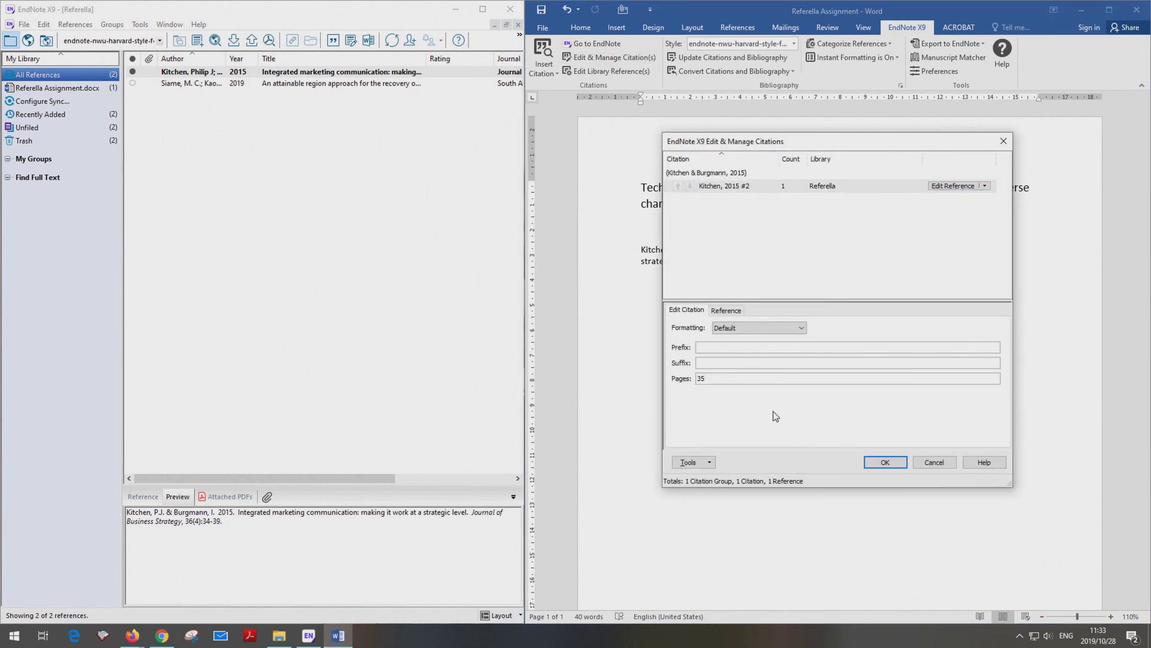
left_click(886, 462)
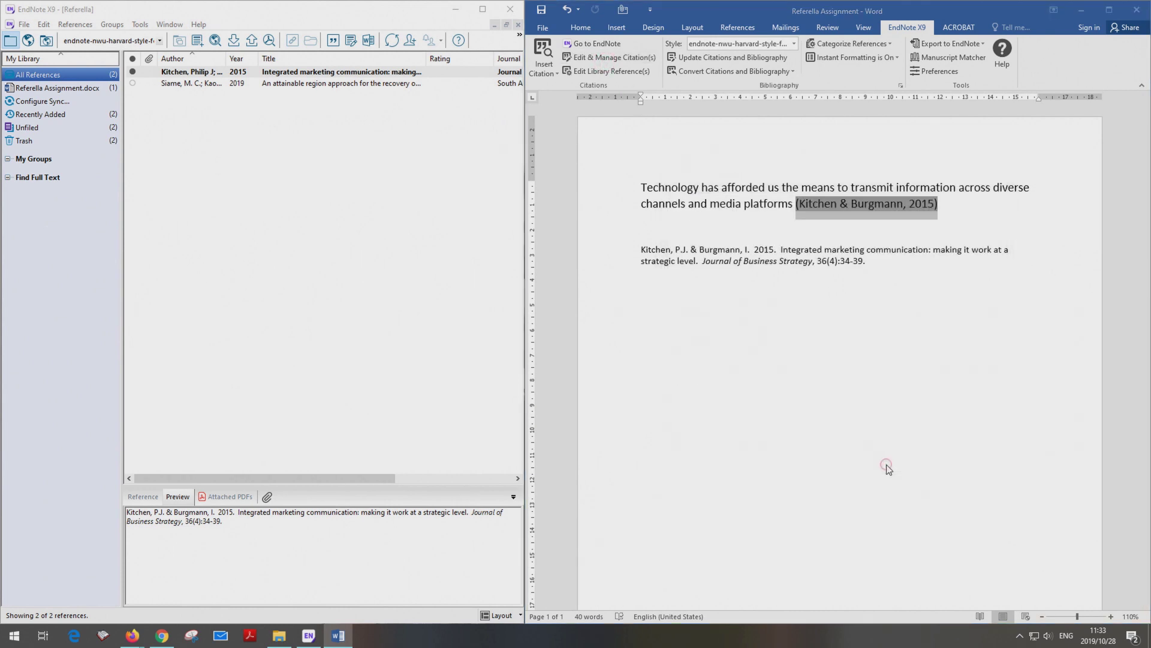
left_click(966, 234)
type("Reference list")
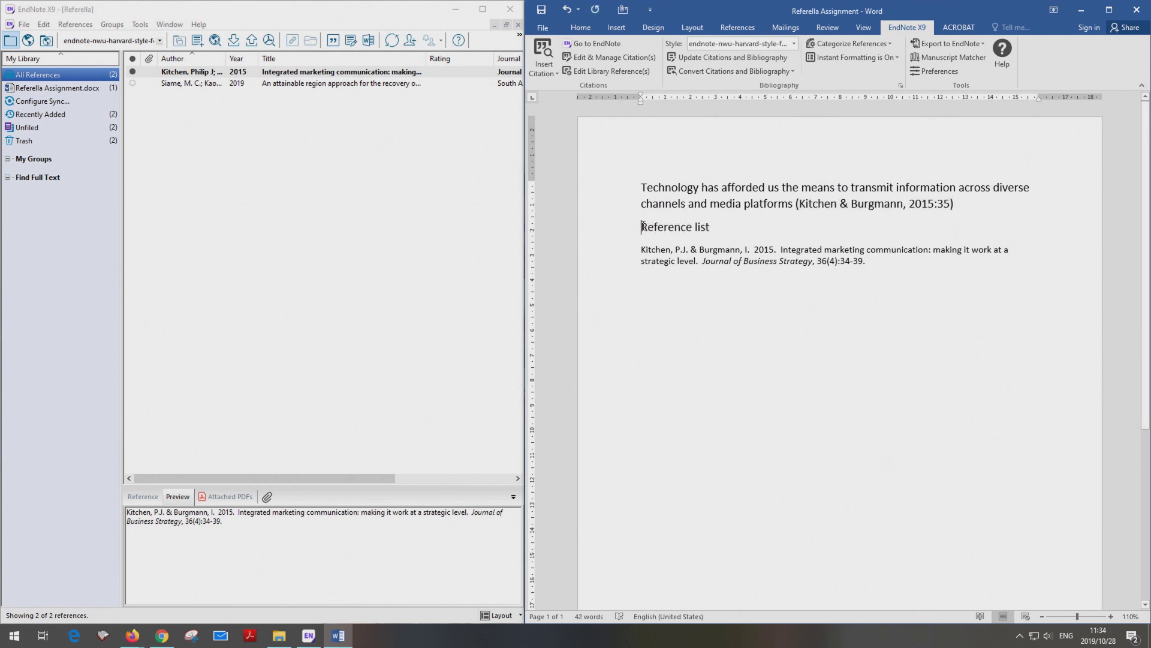
key("ctrl+Return")
scroll(758, 234, "down", 5)
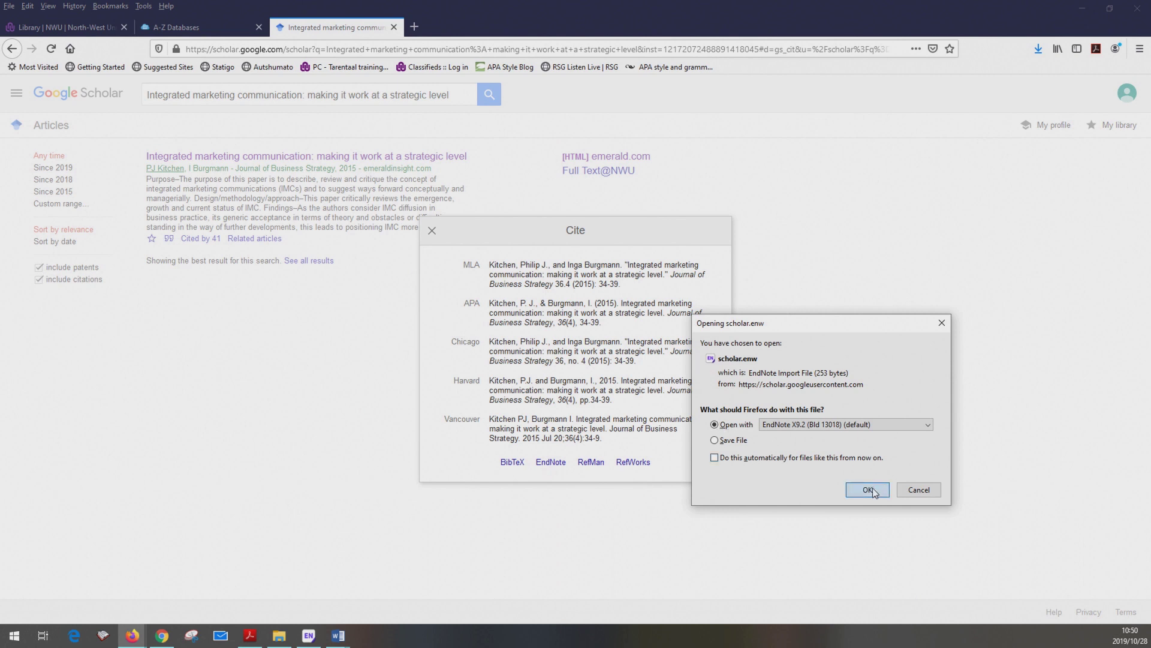
Import scholar.enw into EndNote, then find and select Kitchen's 2015 article to cite in Word
left_click(868, 489)
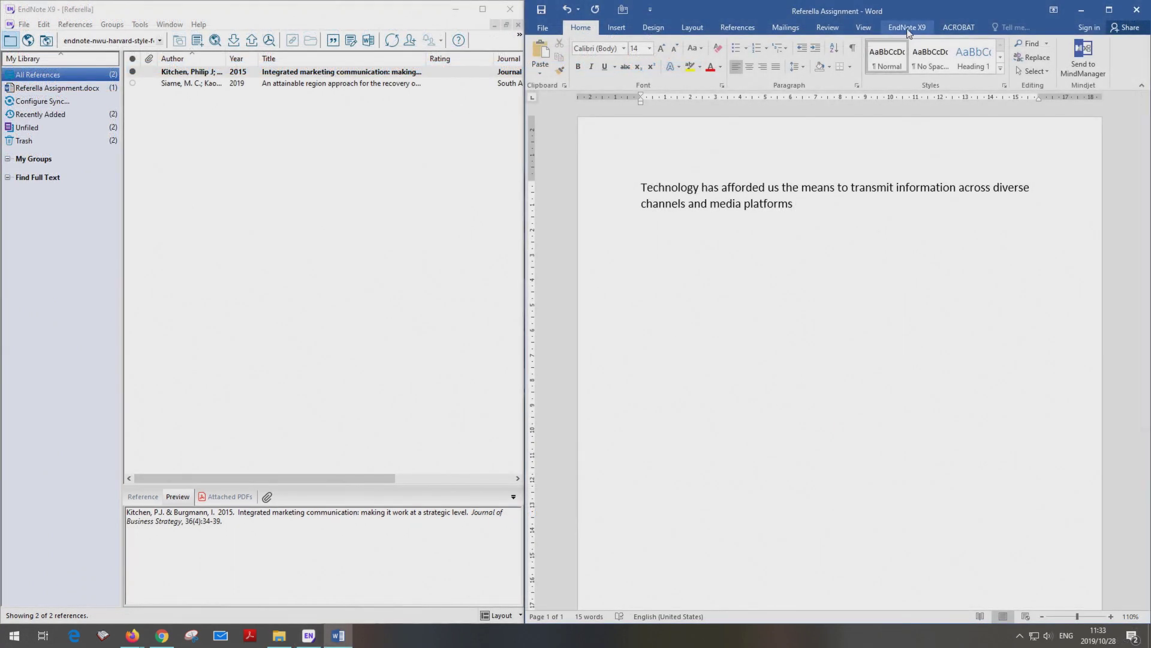
left_click(908, 28)
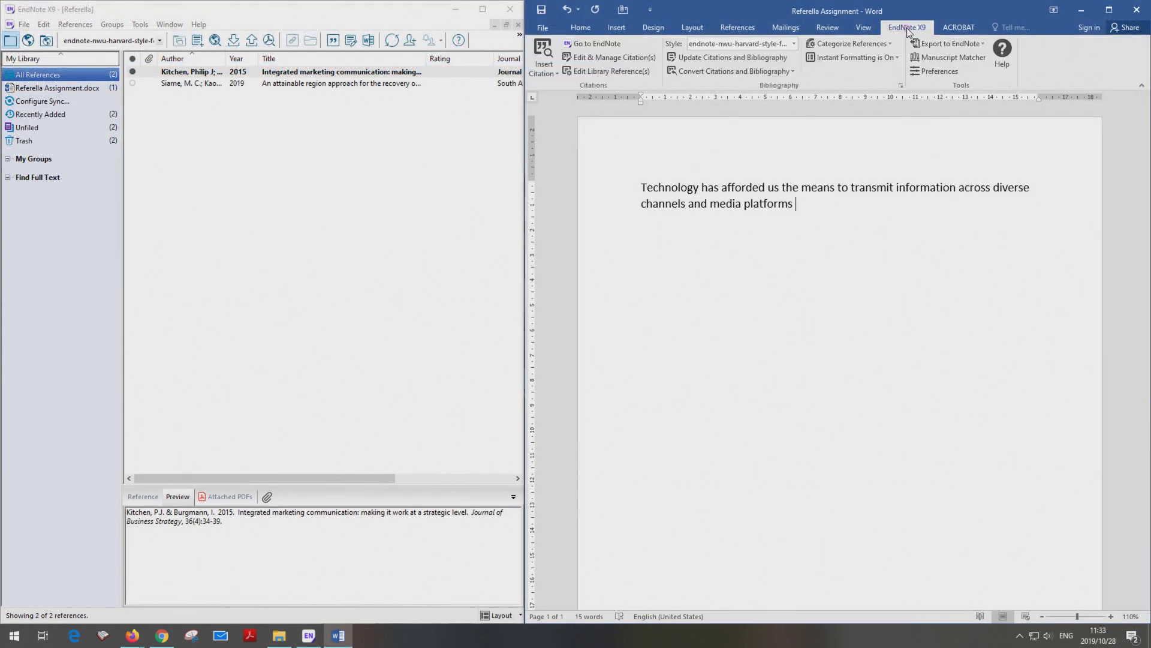
left_click(543, 48)
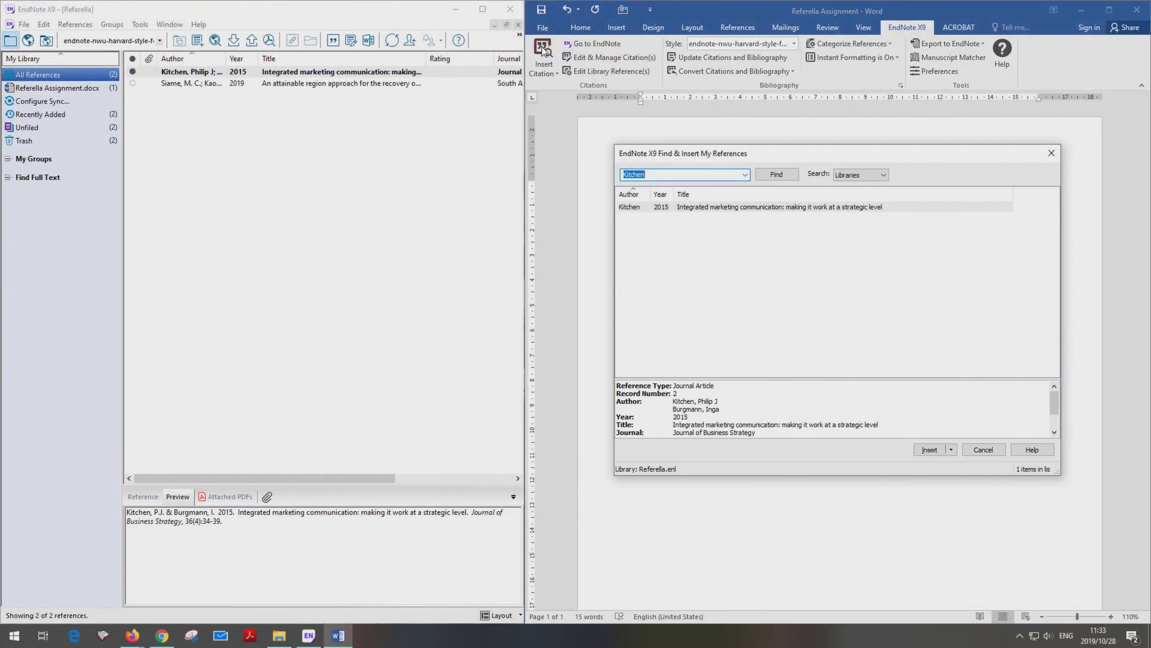
left_click(736, 209)
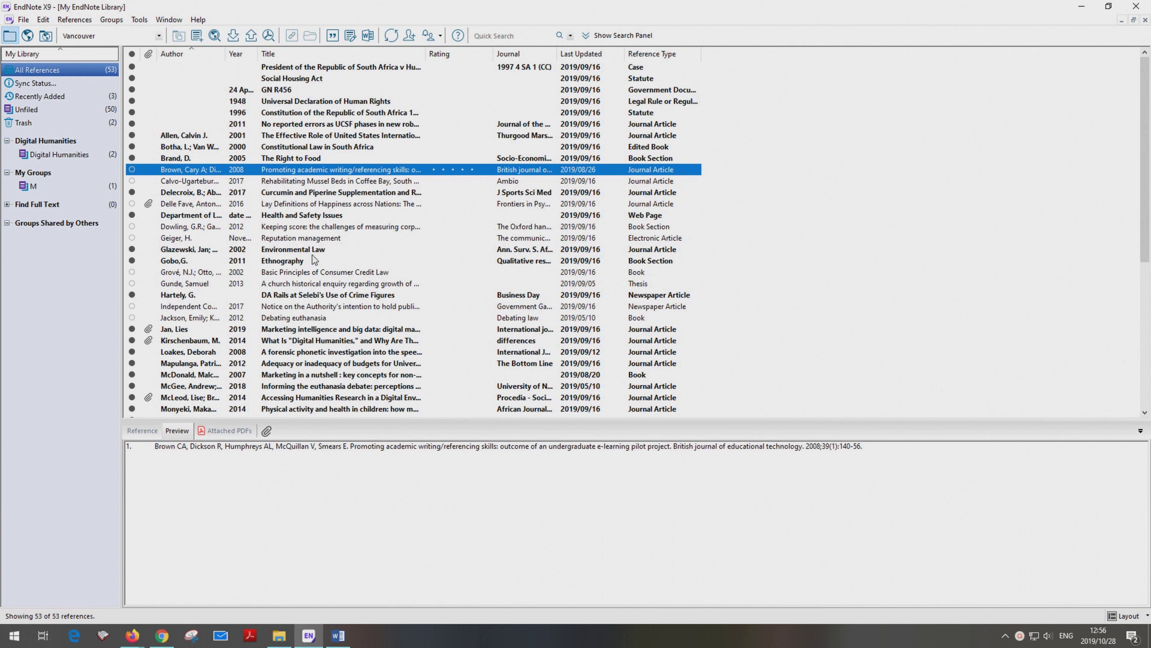
Switch to NWU Harvard, preview five references, then open and close the Brown 2008 reference
left_click(159, 36)
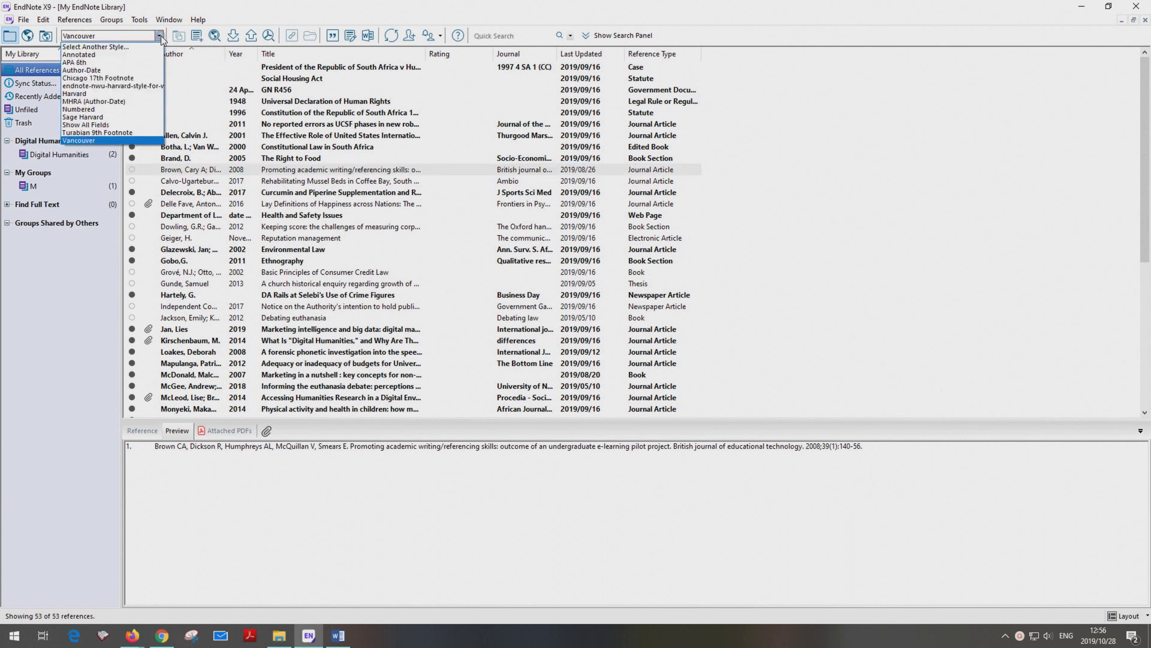
left_click(146, 86)
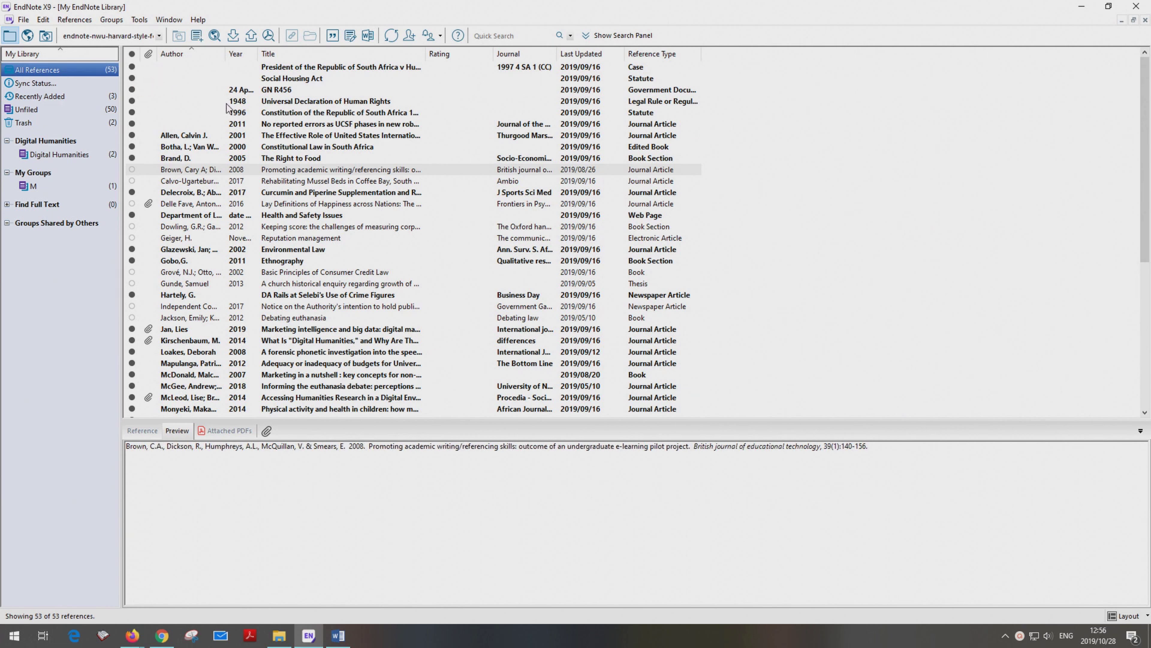
left_click(195, 159)
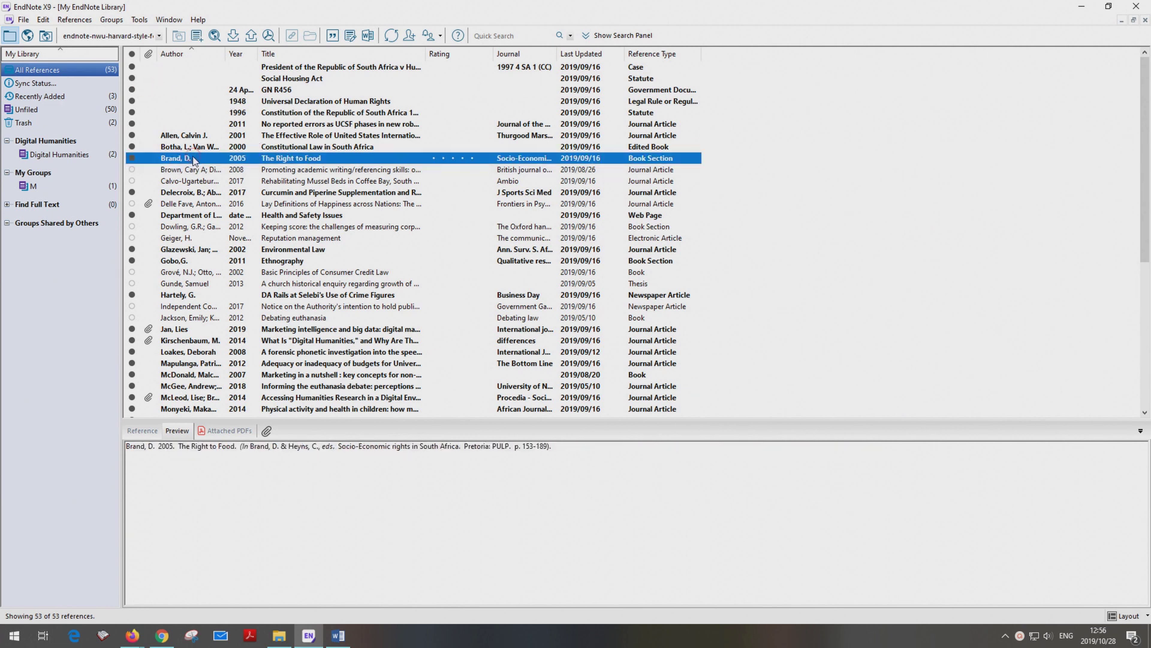
left_click(196, 170)
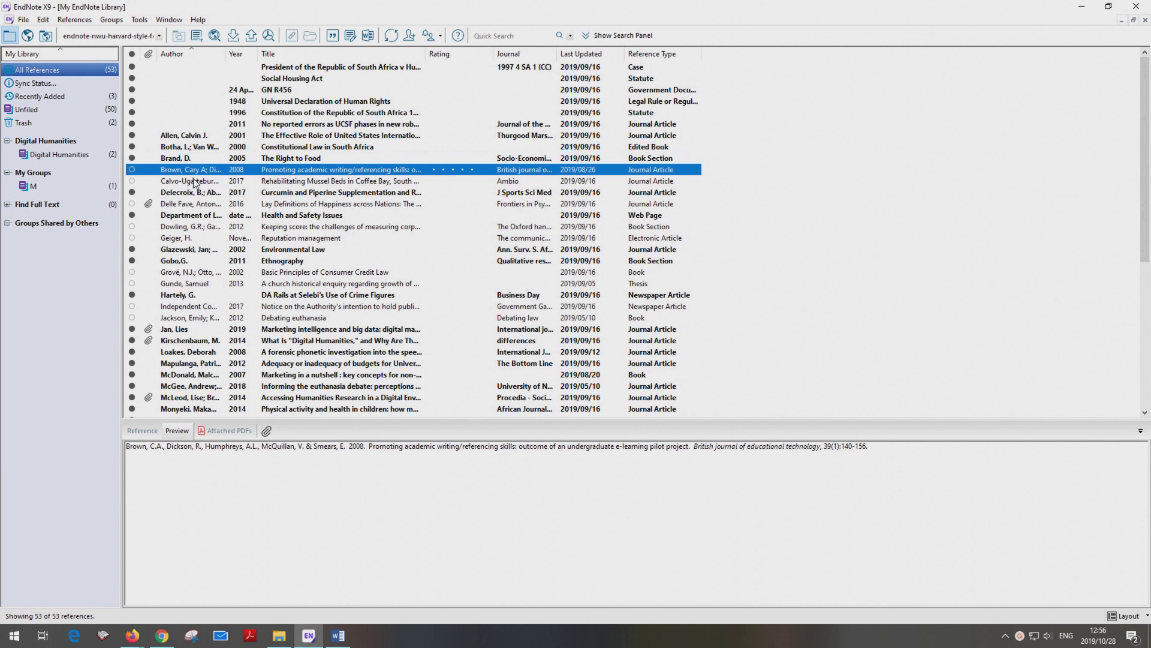
left_click(195, 182)
left_click(194, 191)
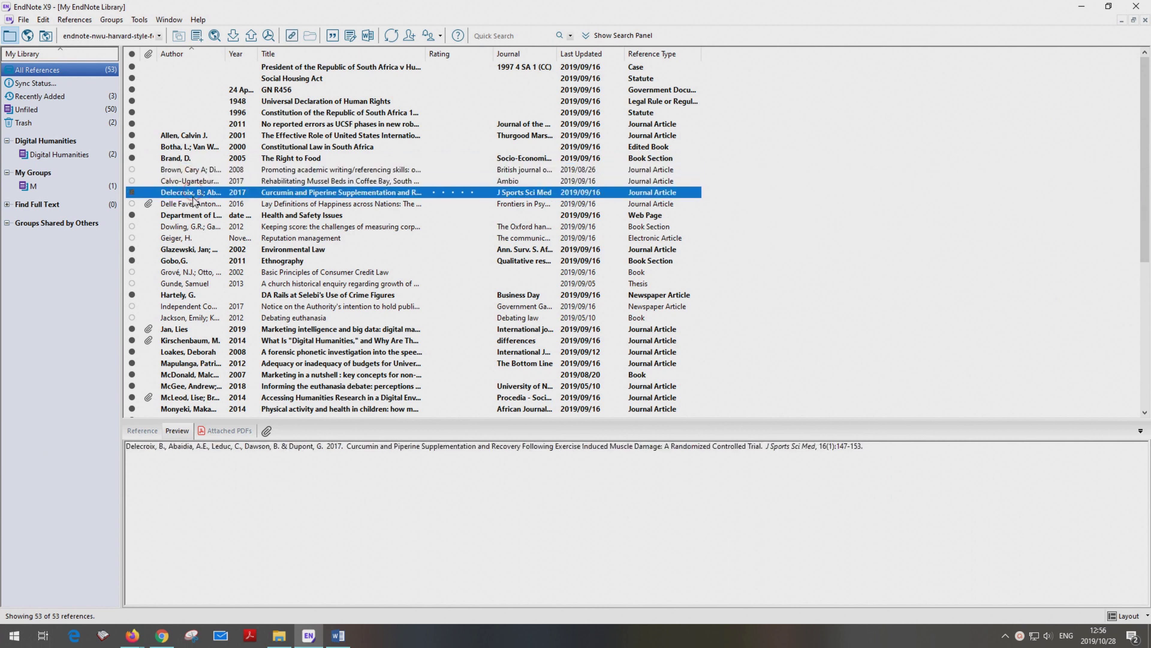
left_click(193, 216)
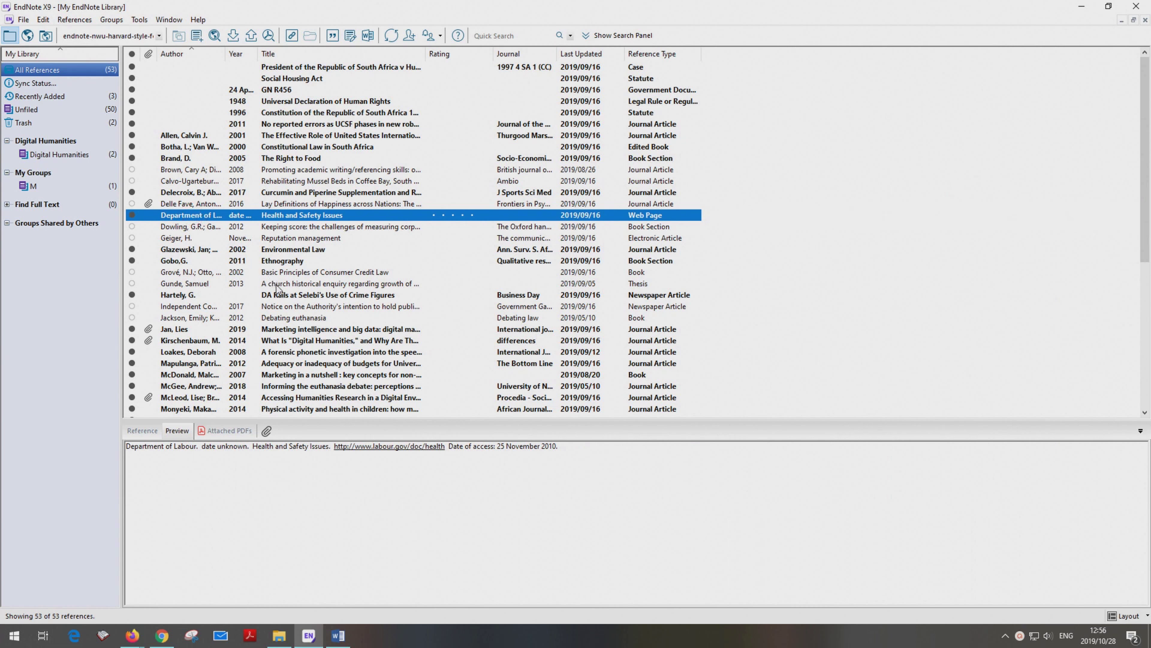
double_click(300, 172)
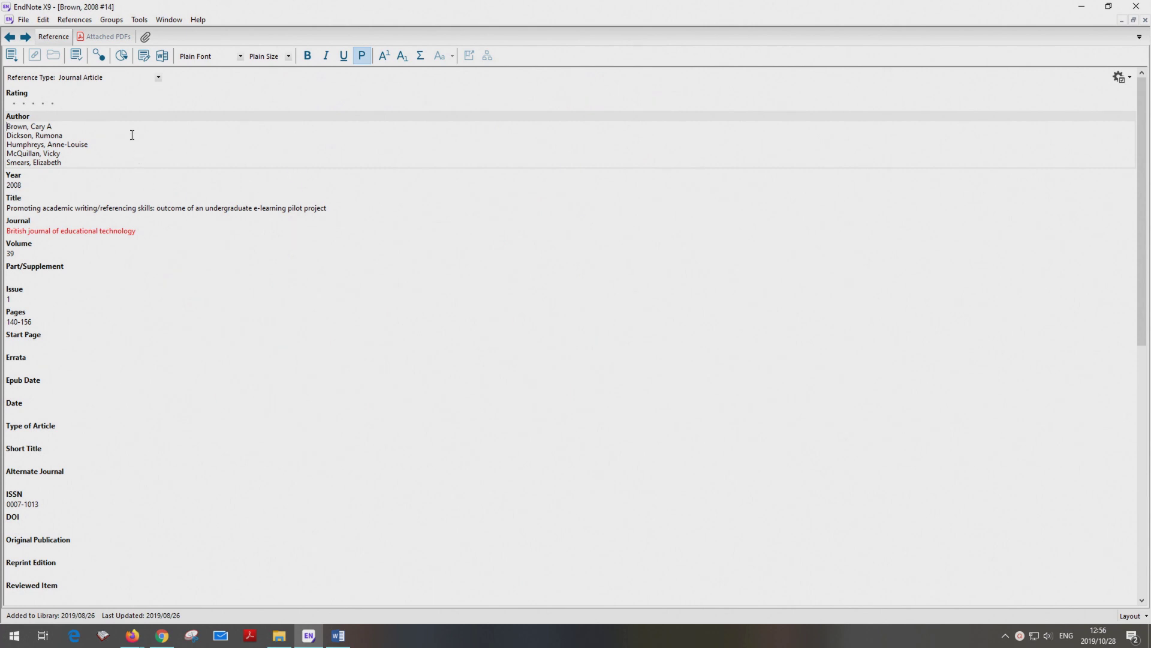
left_click(1146, 20)
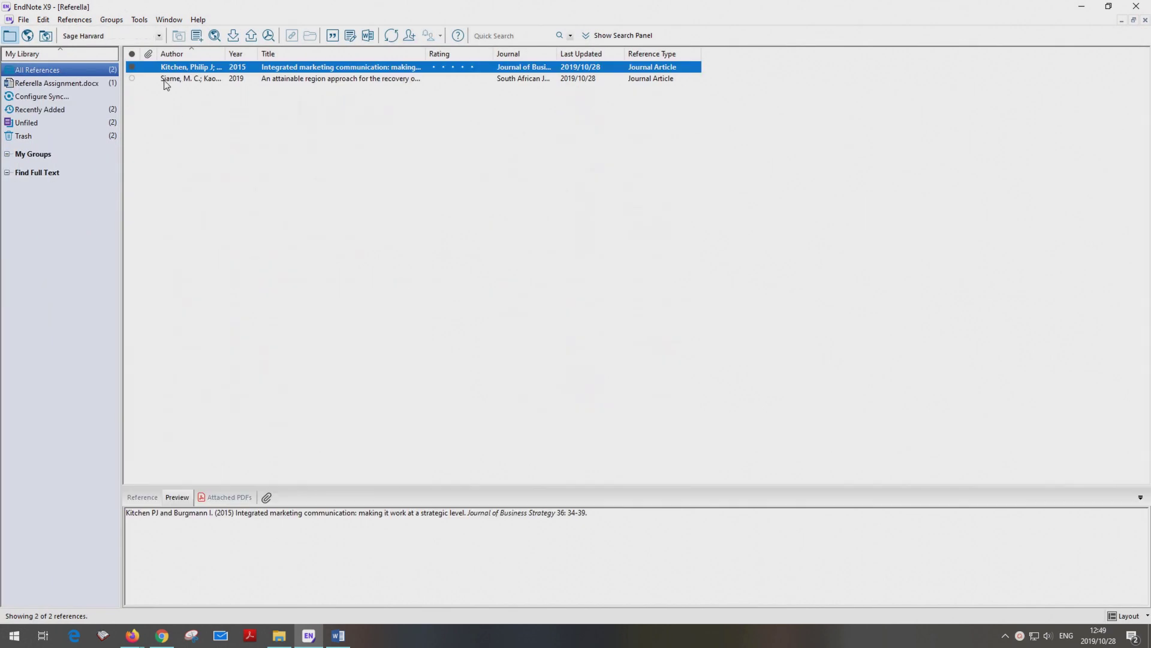
Choose endnote-nwu-harvard-style from the toolbar's output style list
left_click(159, 36)
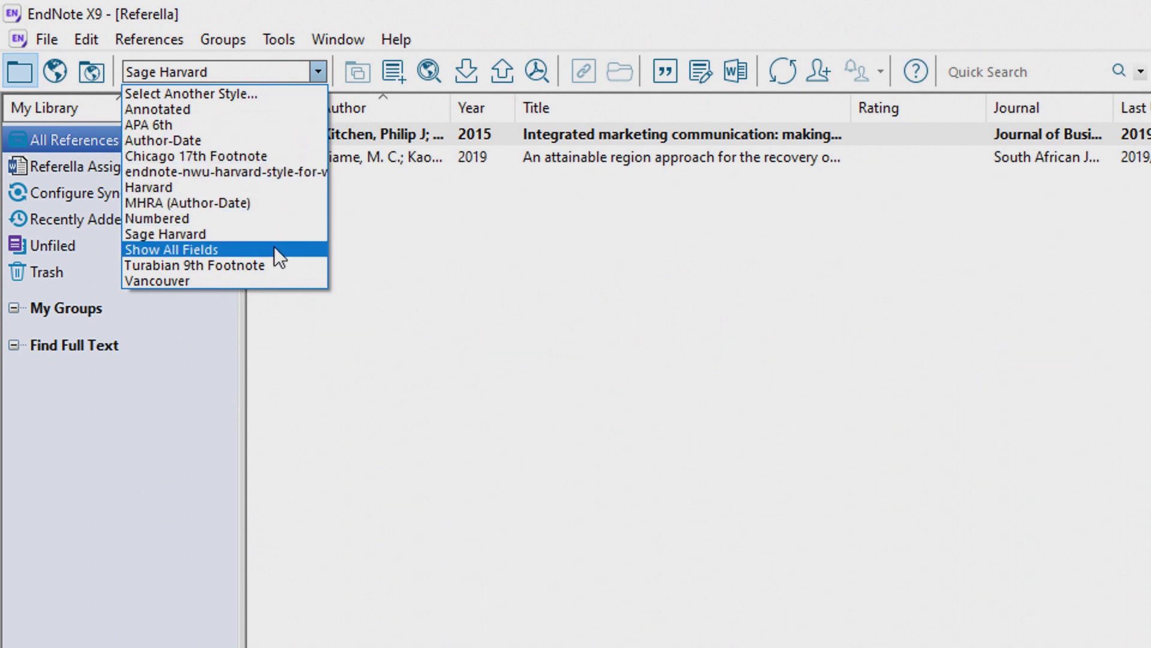
left_click(280, 171)
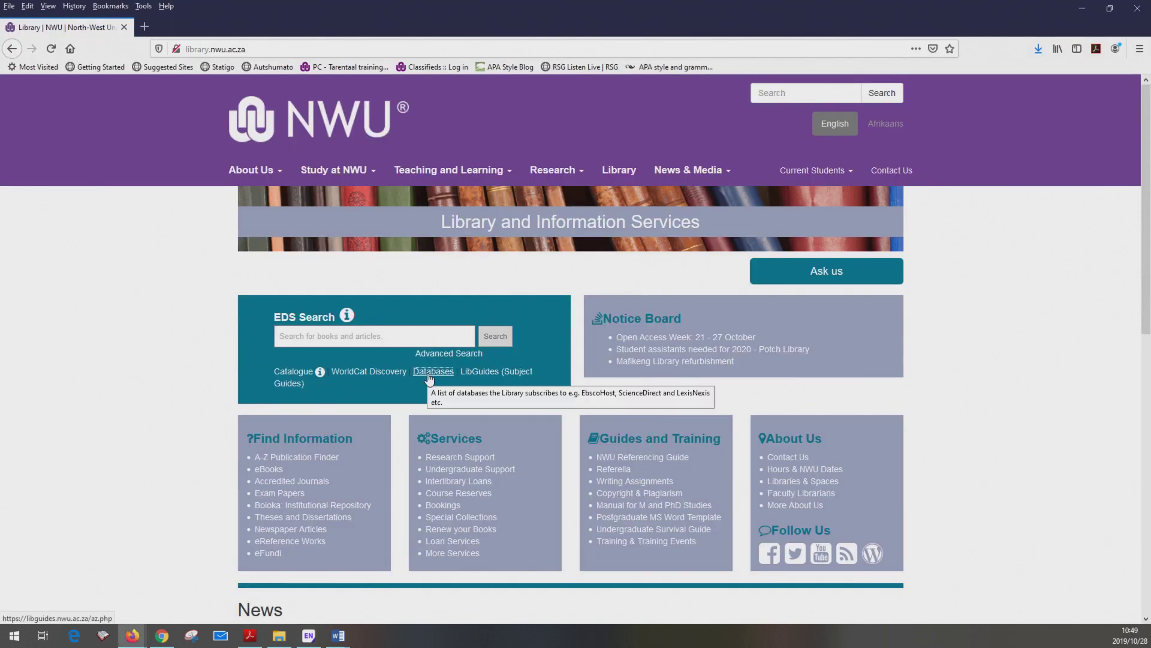
Search Google Scholar for the pasted article title and import its EndNote citation file
left_click(429, 370)
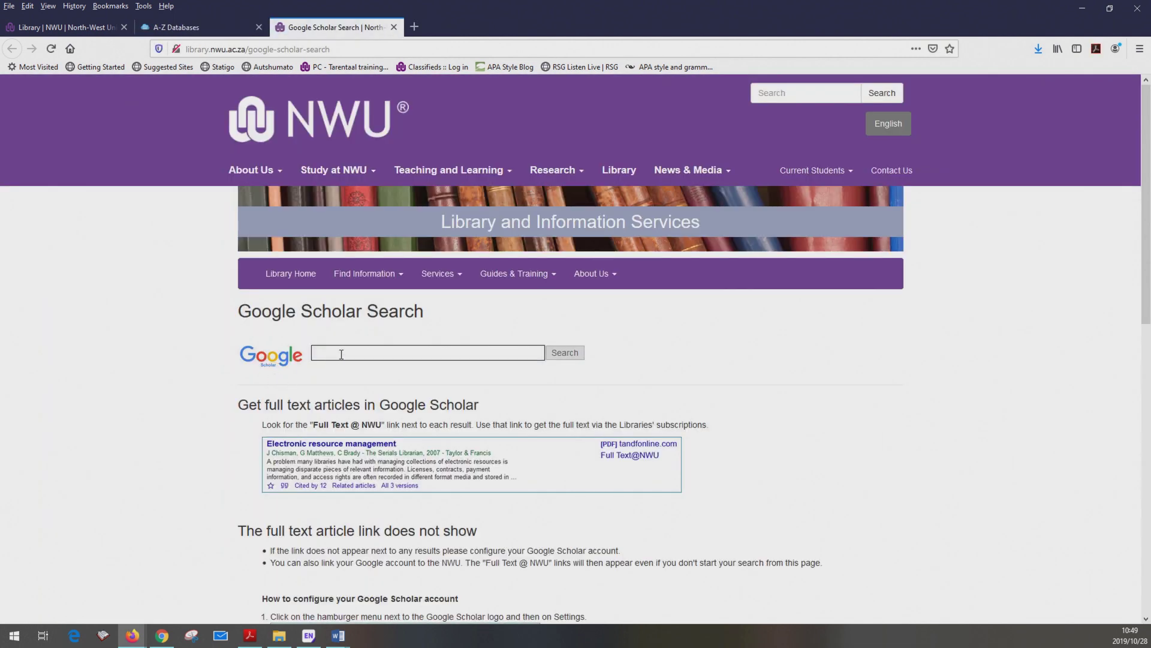
key("ctrl+v")
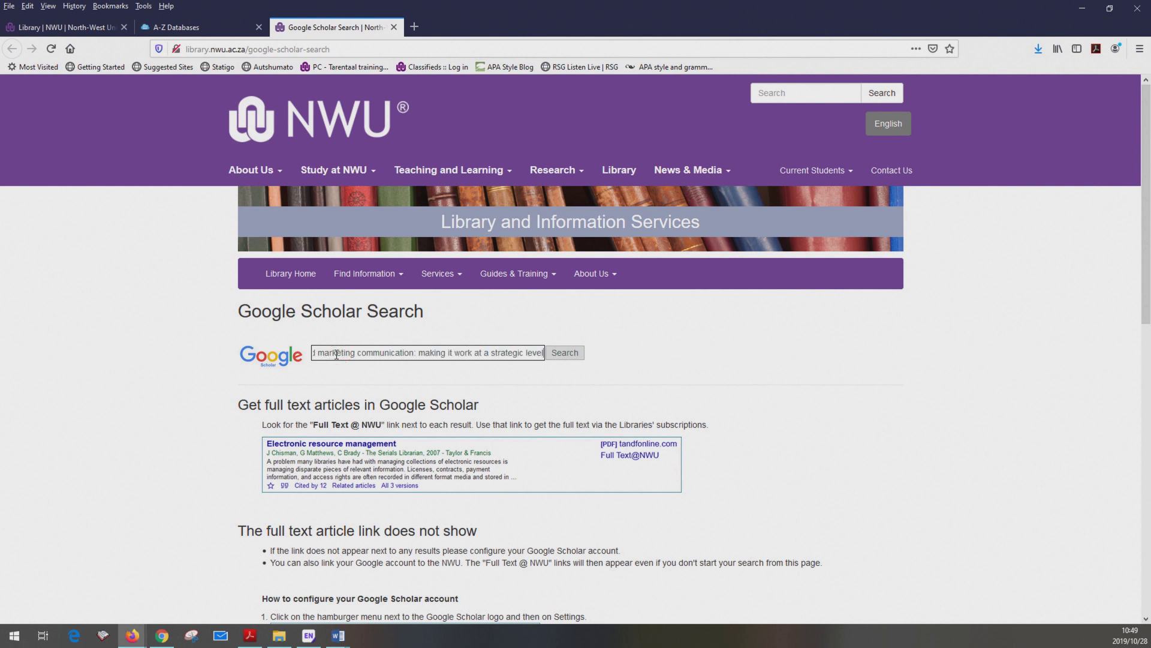
left_click(565, 353)
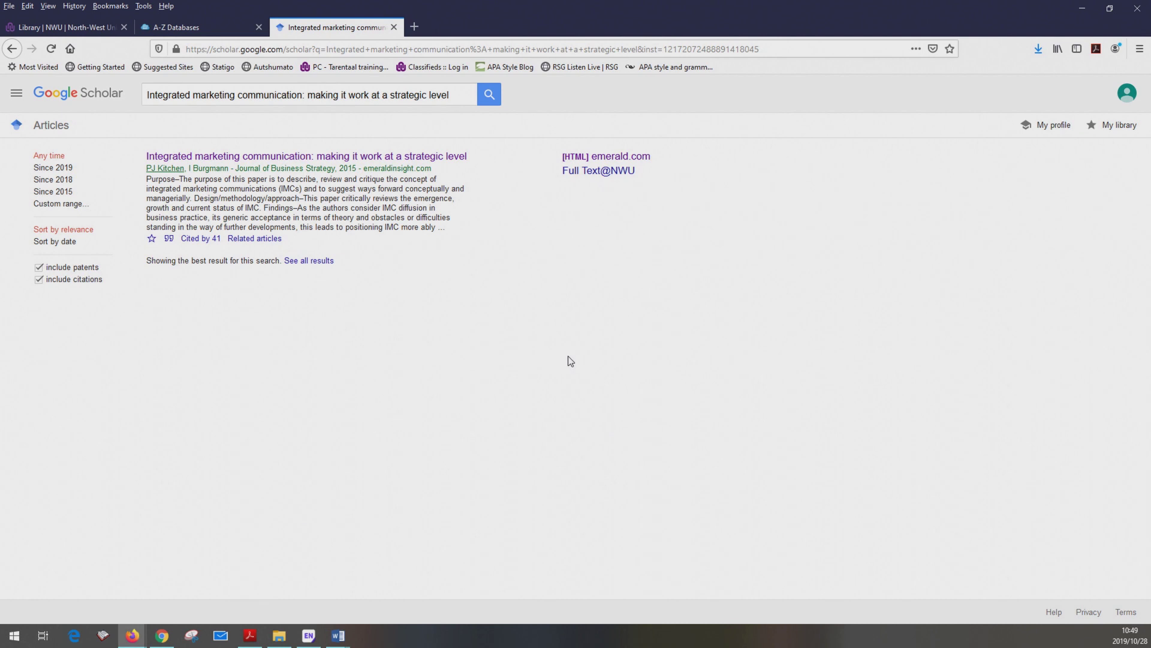
left_click(168, 239)
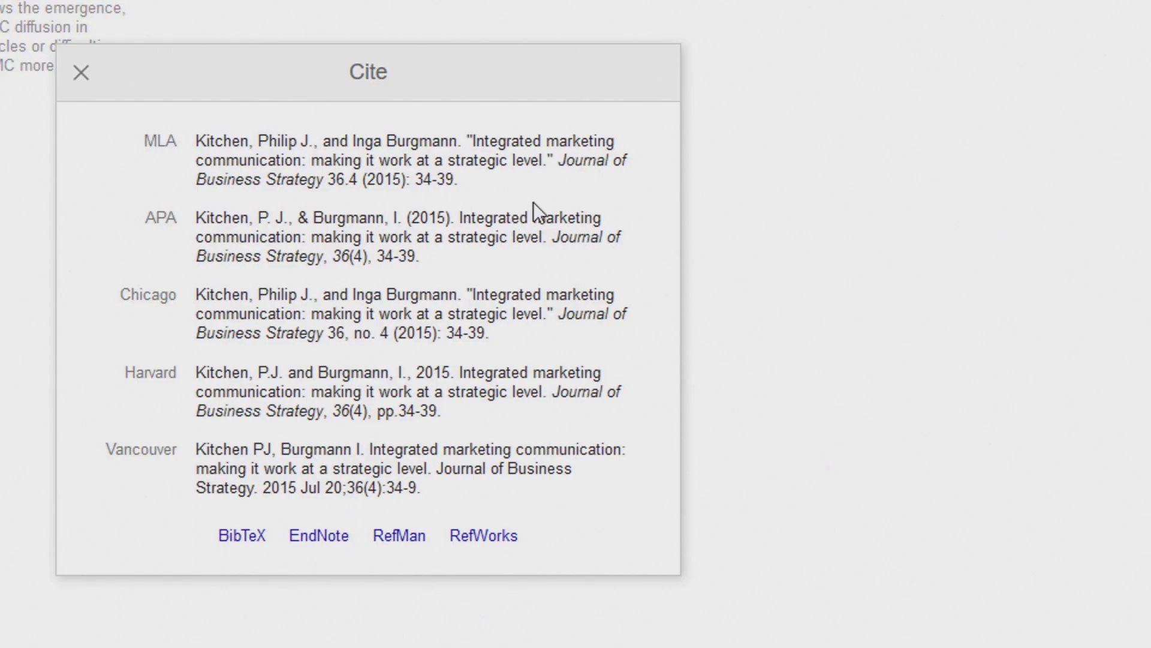
left_click(319, 544)
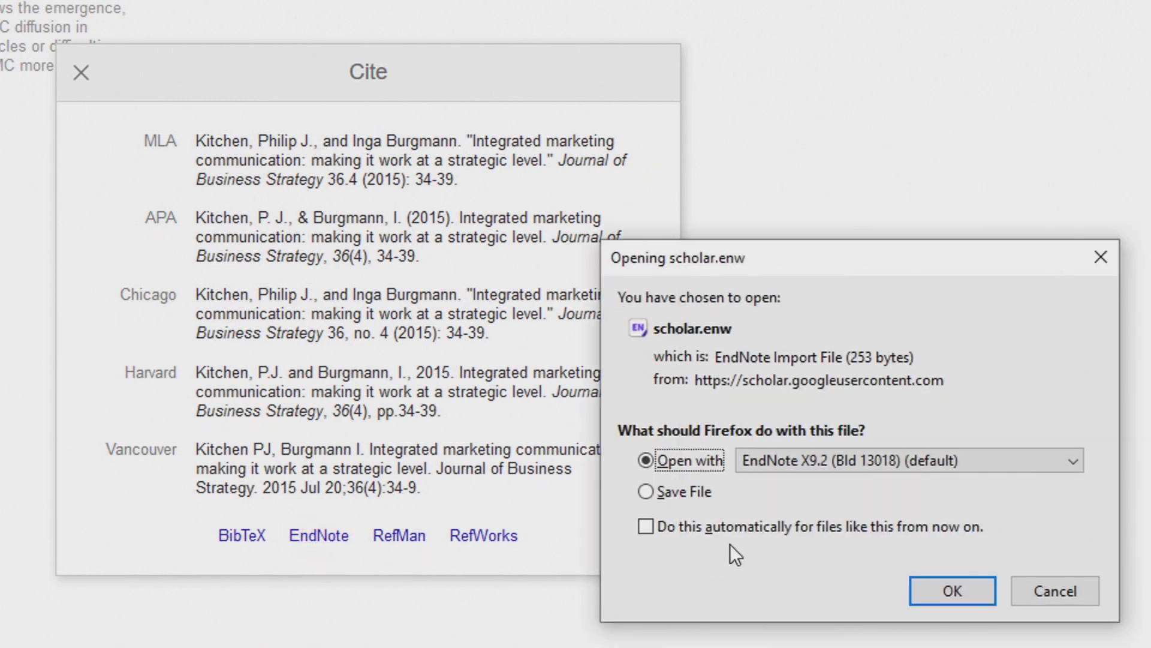
left_click(956, 590)
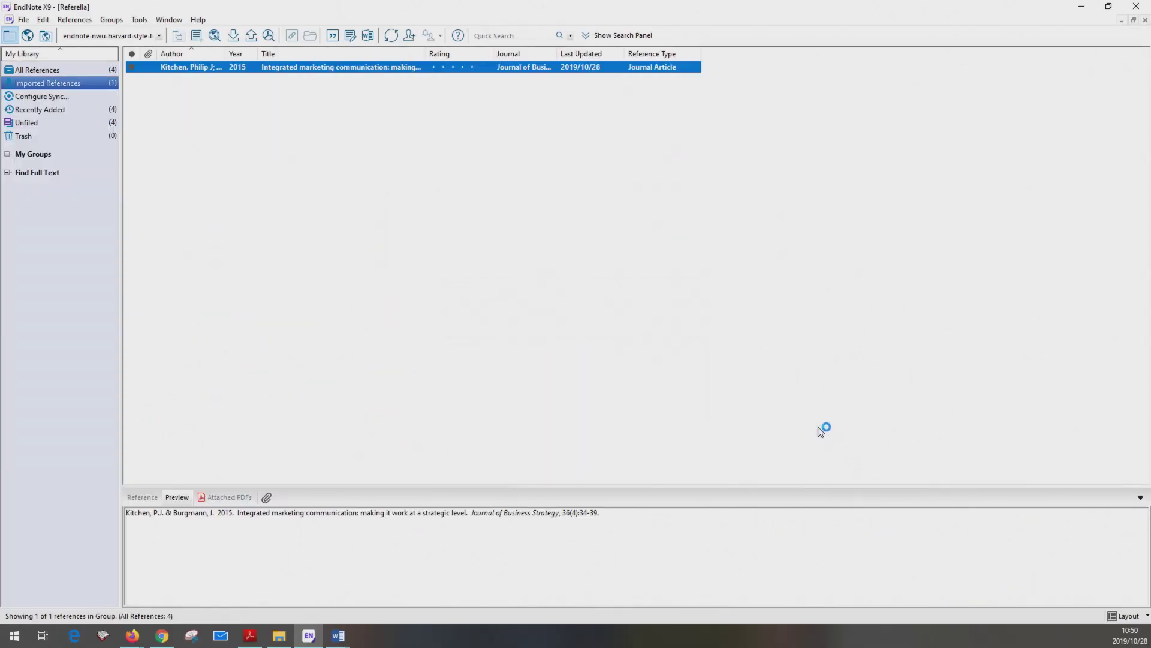
Open the imported Kitchen & Burgmann 2015 reference showing volume 36, issue 4, pages 34–39
double_click(331, 70)
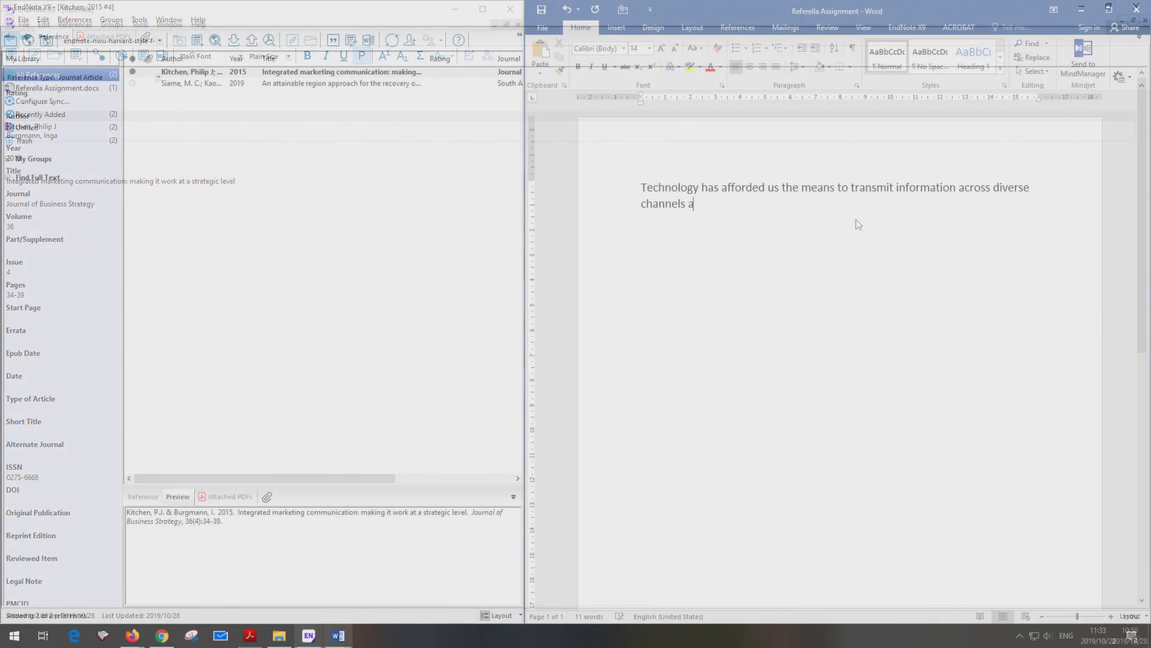
type("nd media pla")
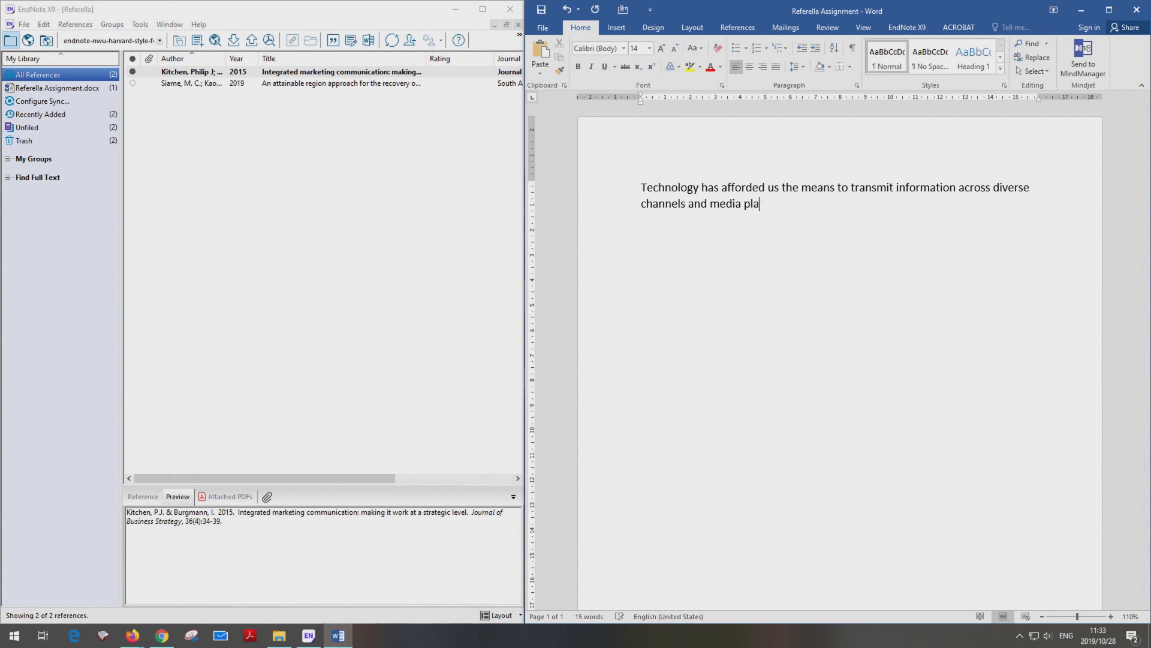
type("rms")
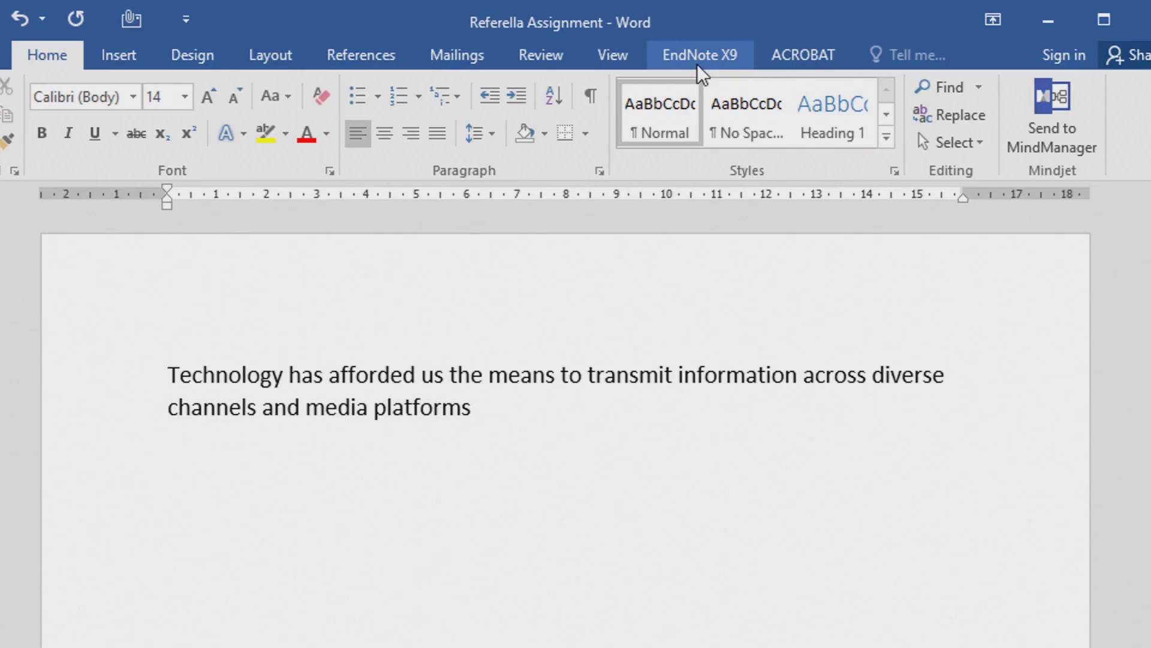
Insert the Kitchen & Burgmann 2015 citation from the EndNote search after the sentence
left_click(697, 64)
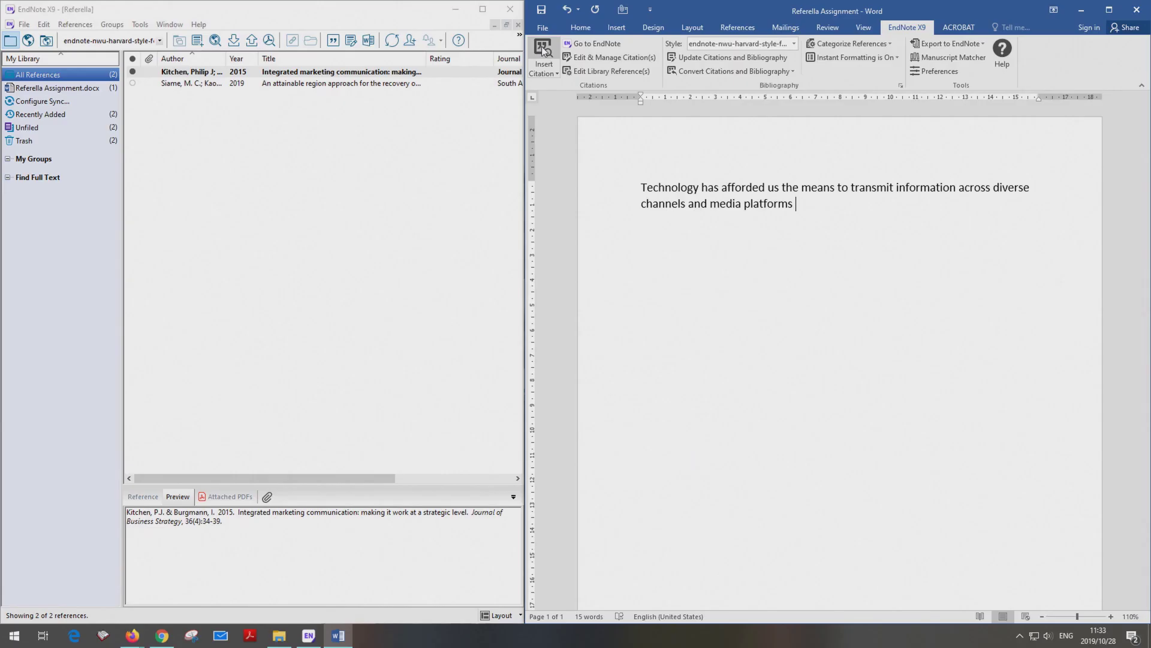
left_click(545, 52)
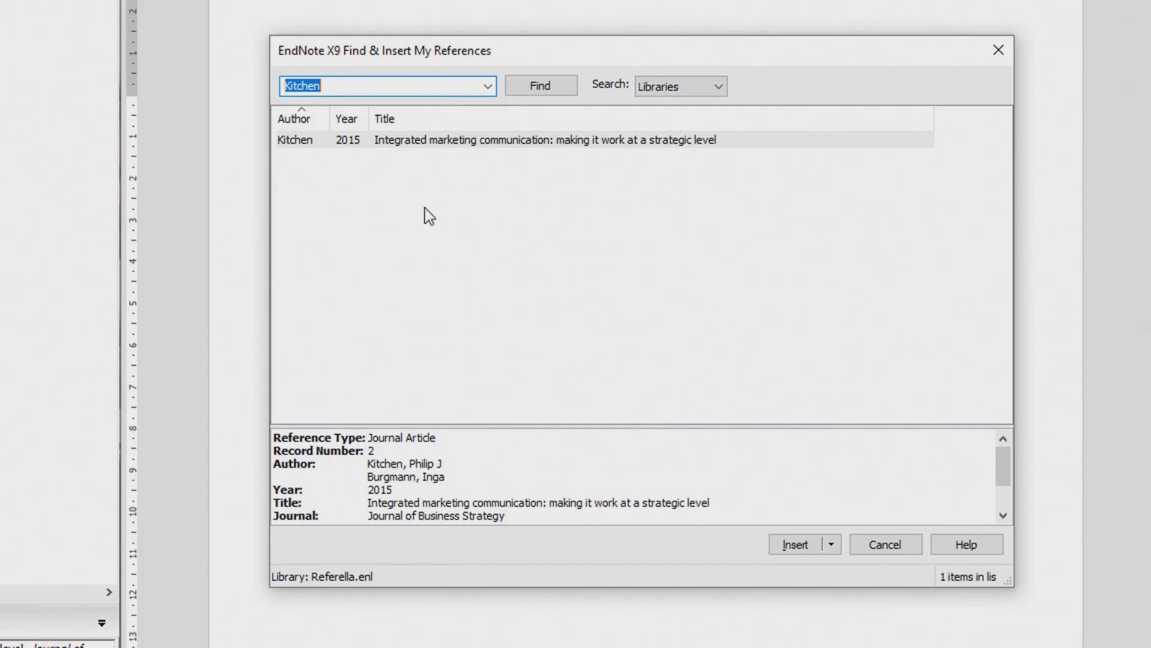
left_click(738, 211)
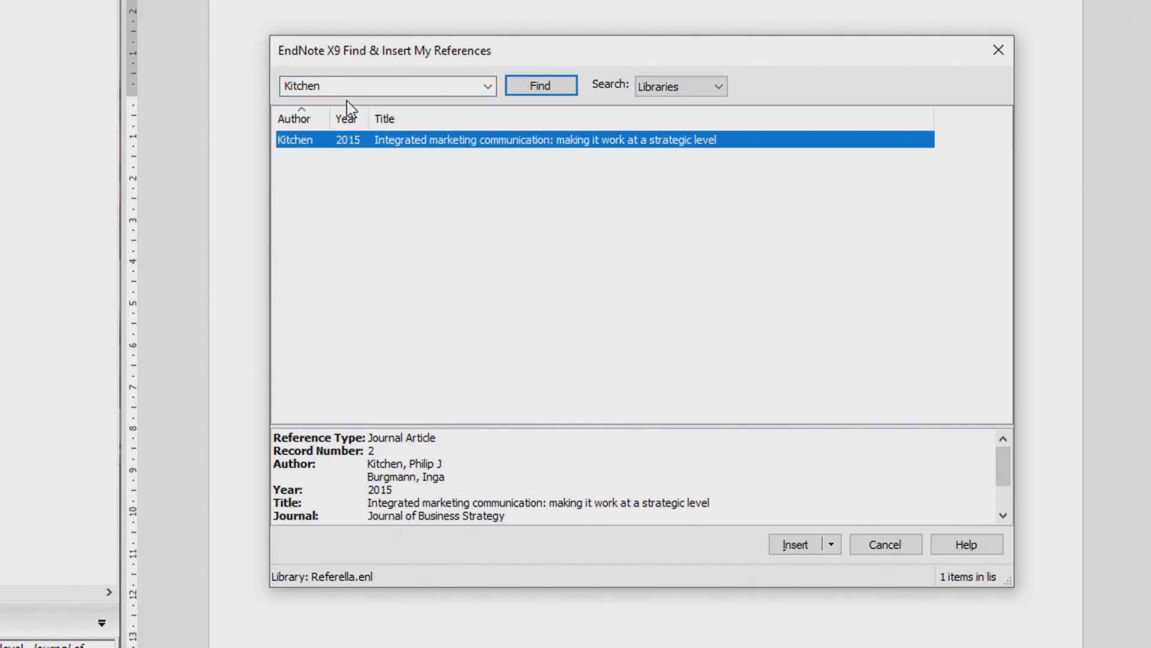
left_click(802, 546)
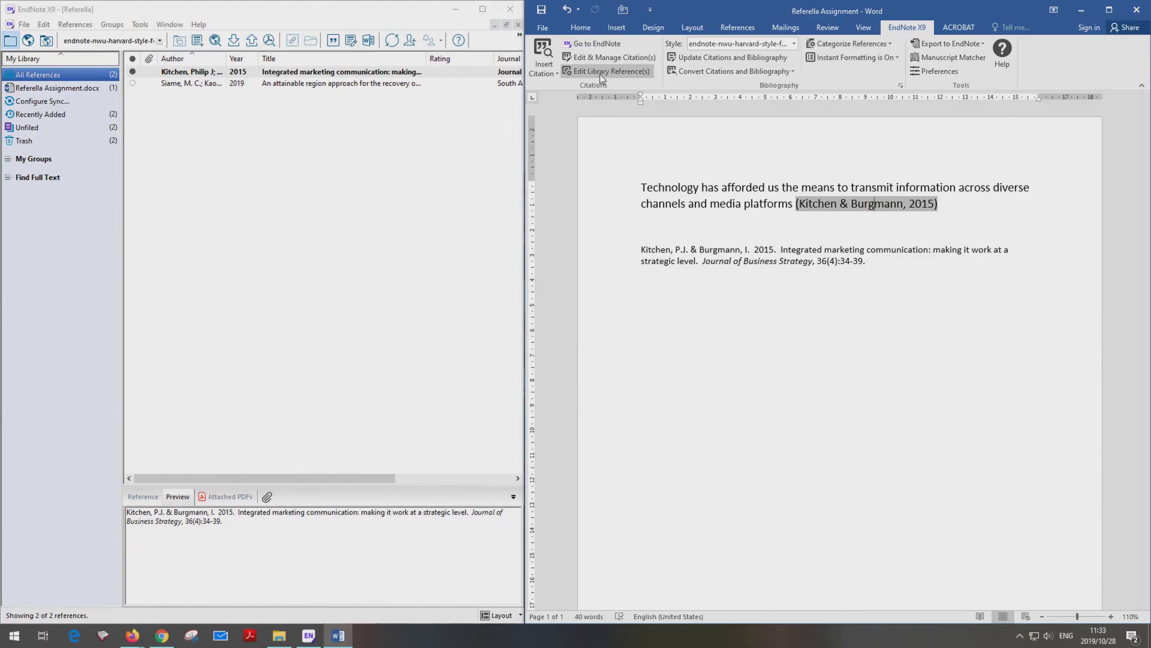
Add page 35 to the Kitchen & Burgmann citation through Edit & Manage Citation(s)
left_click(604, 60)
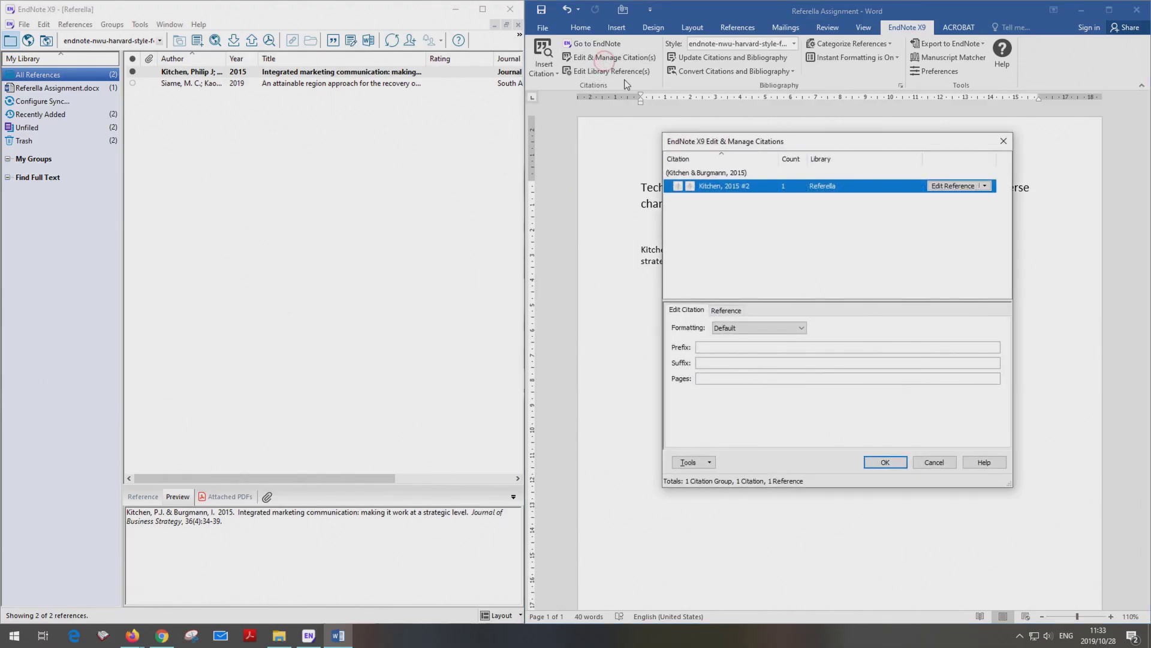
left_click(718, 380)
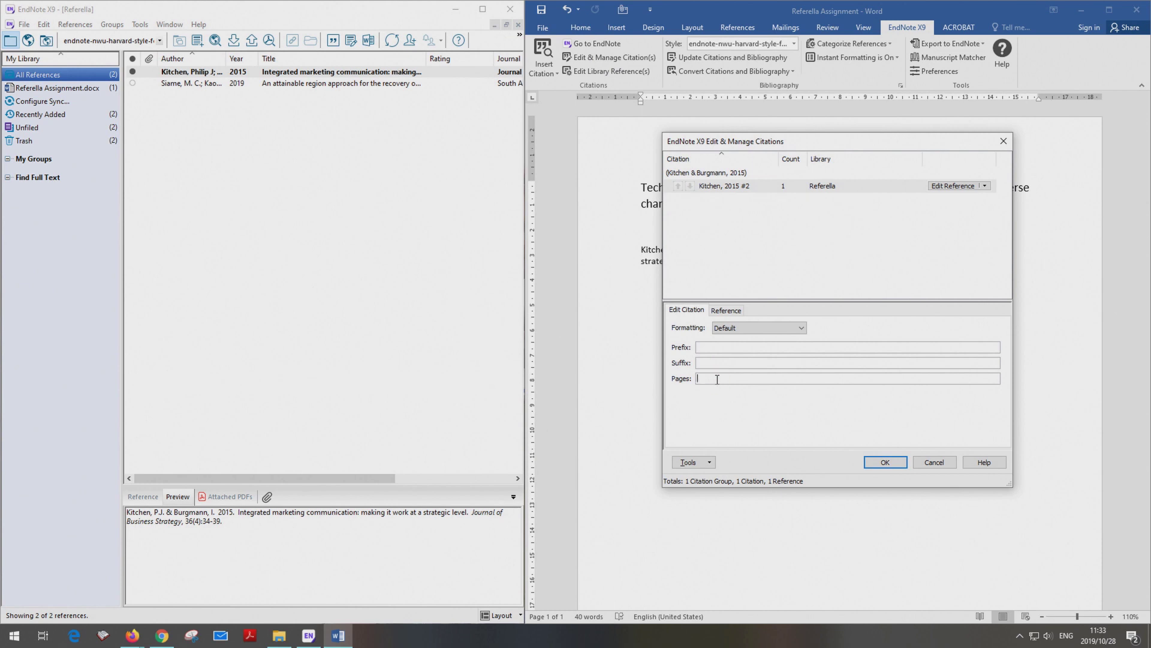
type("35")
left_click(885, 462)
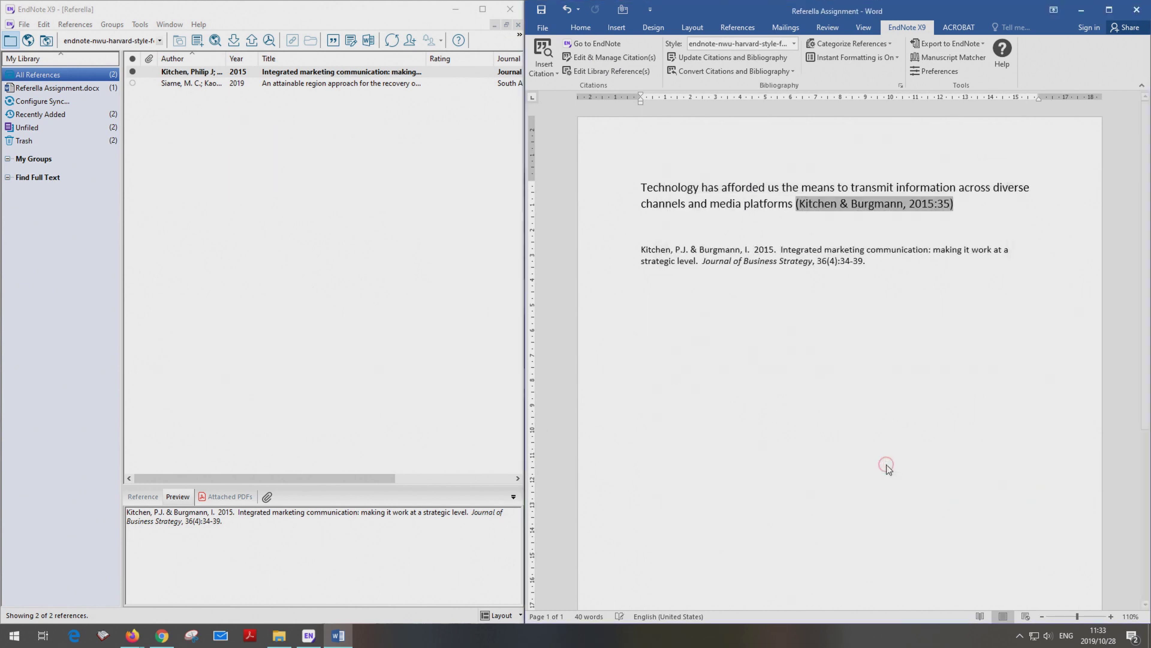
left_click(968, 234)
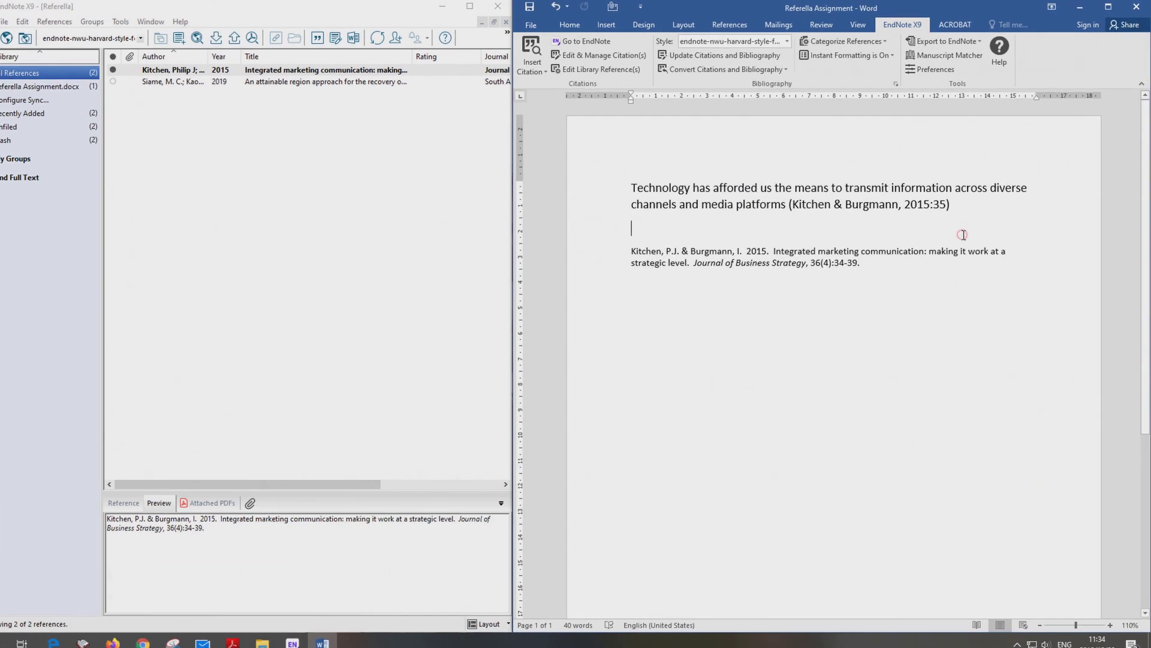